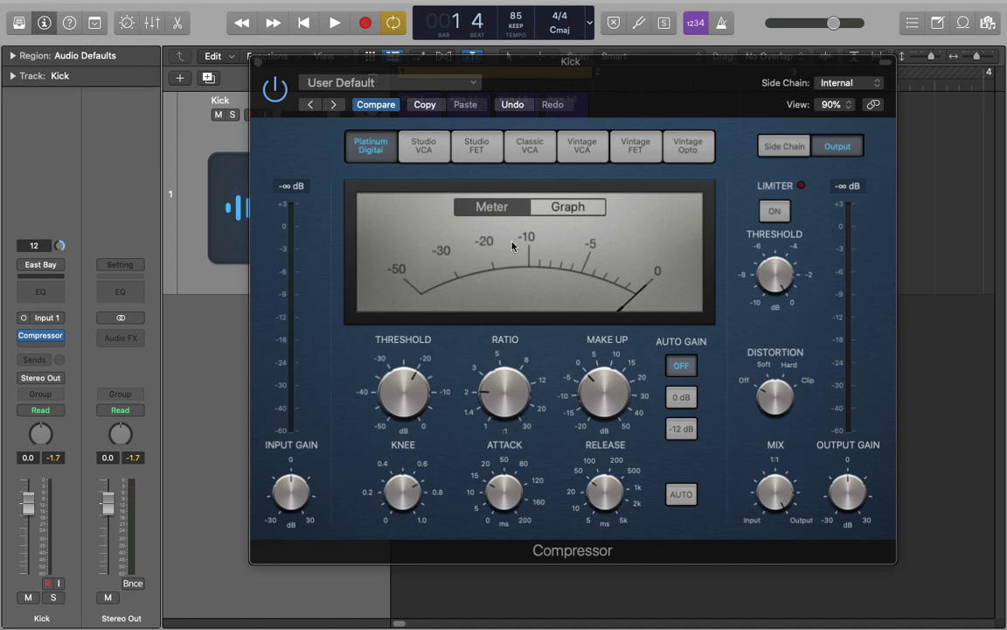
# Set knee and attack to 0.0, lengthen the release, and raise the ratio to about 8:1
pyautogui.moveTo(403, 492); pyautogui.dragTo(404, 541)
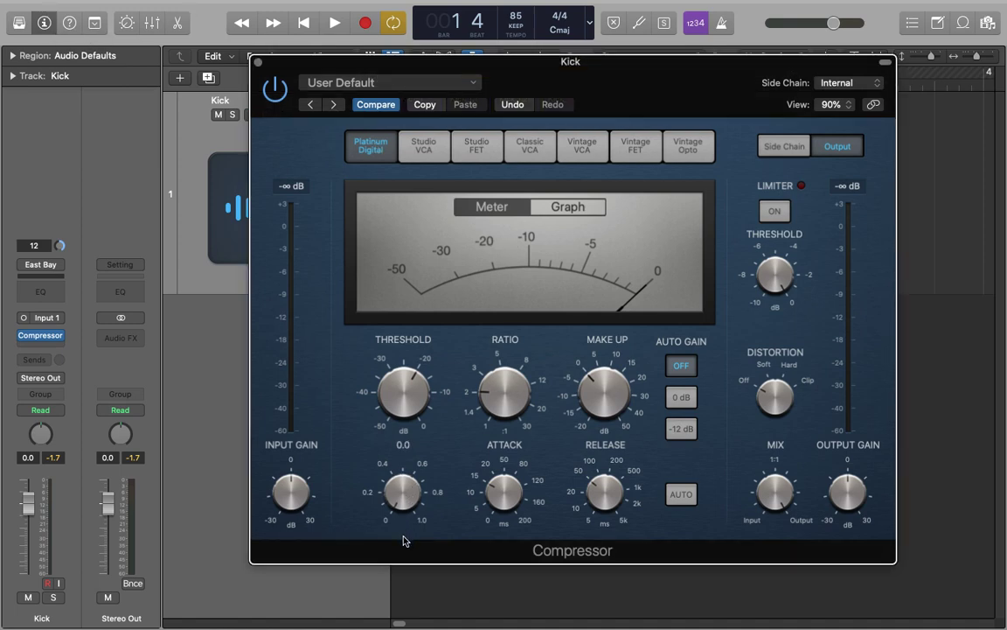
pyautogui.moveTo(503, 491)
pyautogui.mouseDown()
pyautogui.moveTo(513, 542)
pyautogui.moveTo(503, 505)
pyautogui.mouseUp()
pyautogui.moveTo(603, 495); pyautogui.dragTo(554, 418)
pyautogui.moveTo(504, 392); pyautogui.dragTo(463, 286)
# Lower the threshold from -20.0 dB to -32.0 dB while auditioning the kick
pyautogui.click(411, 407)
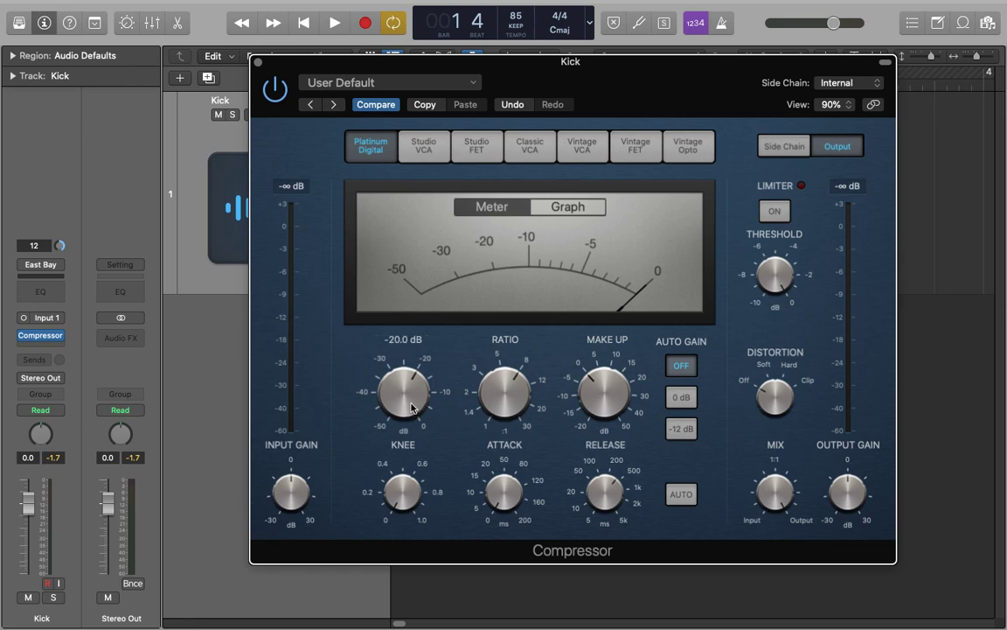
pyautogui.press('space')
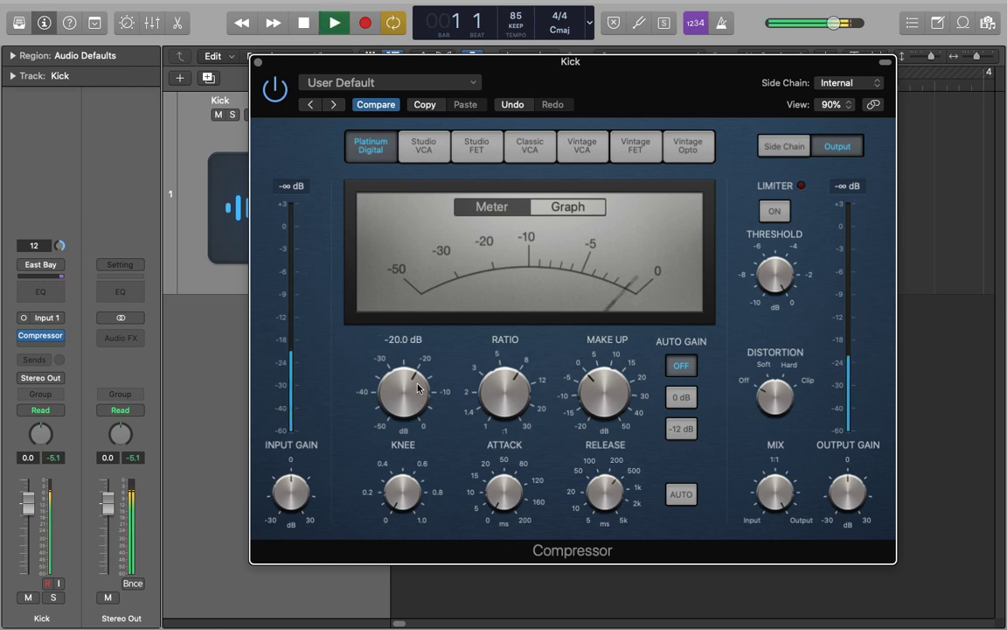
pyautogui.moveTo(418, 389); pyautogui.dragTo(408, 434)
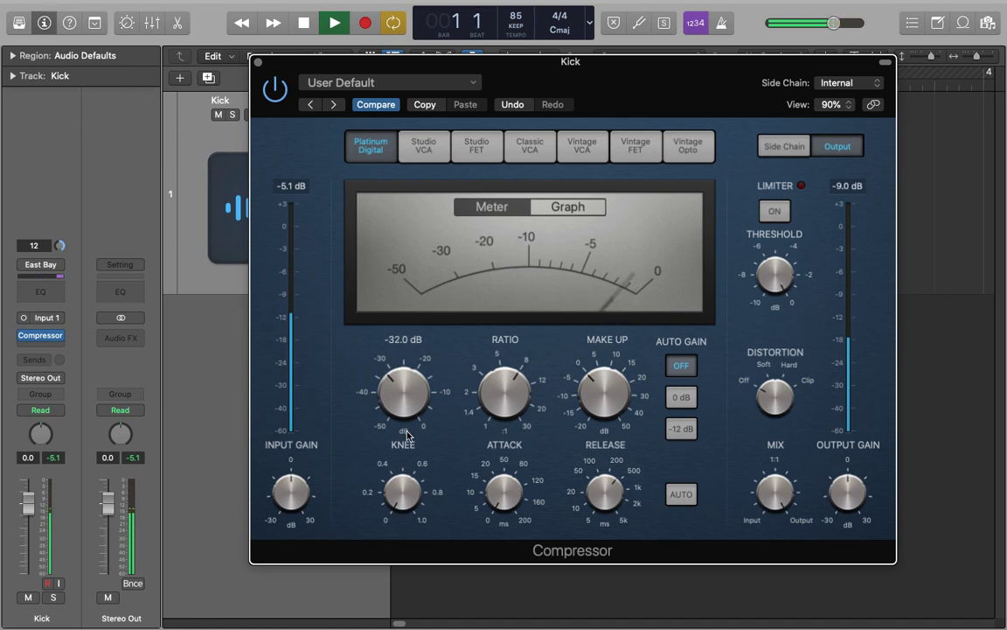
pyautogui.press('space')
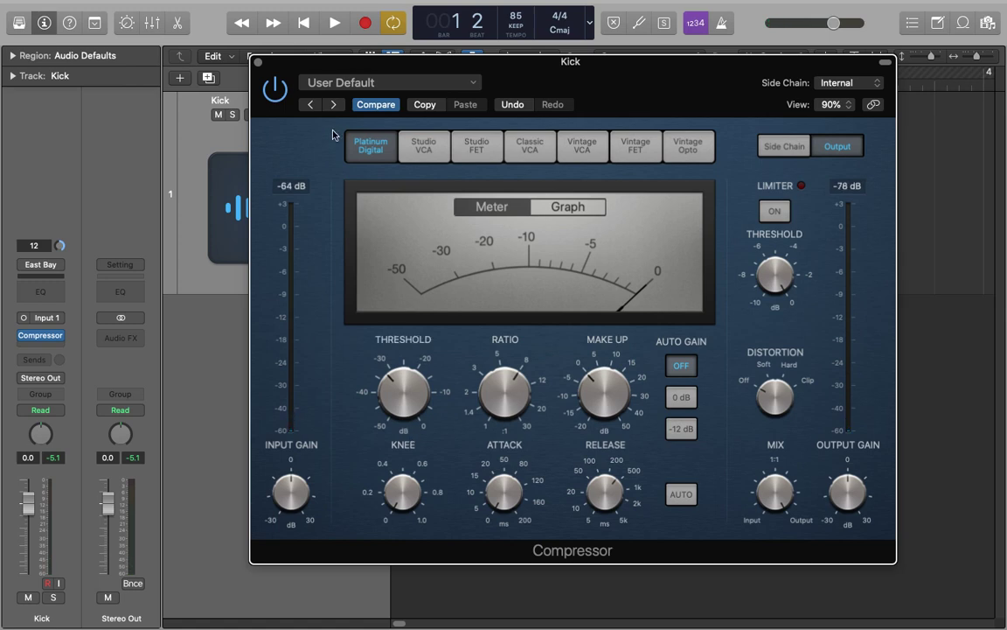
pyautogui.click(274, 90)
pyautogui.press('space')
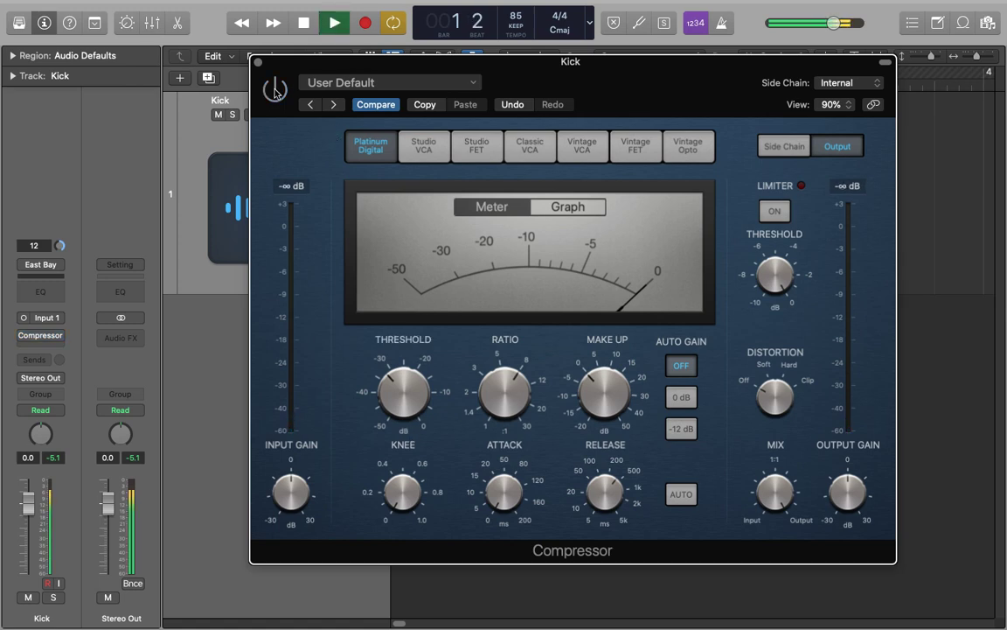
pyautogui.click(275, 90)
pyautogui.press('space')
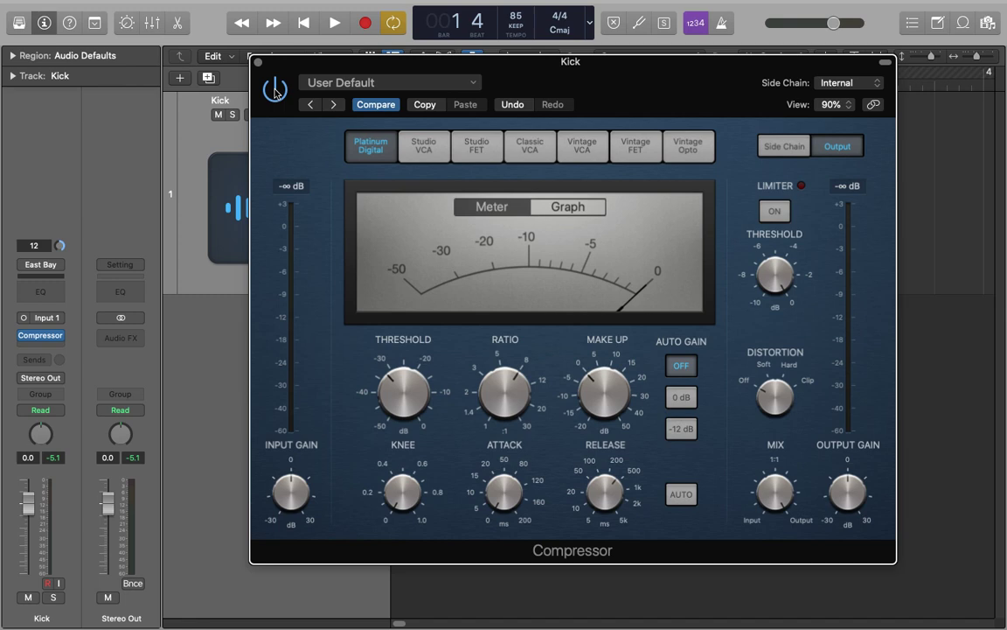
# Raise the Compressor attack from 0.0 ms to 26.0 ms, then stop playback
pyautogui.moveTo(500, 487)
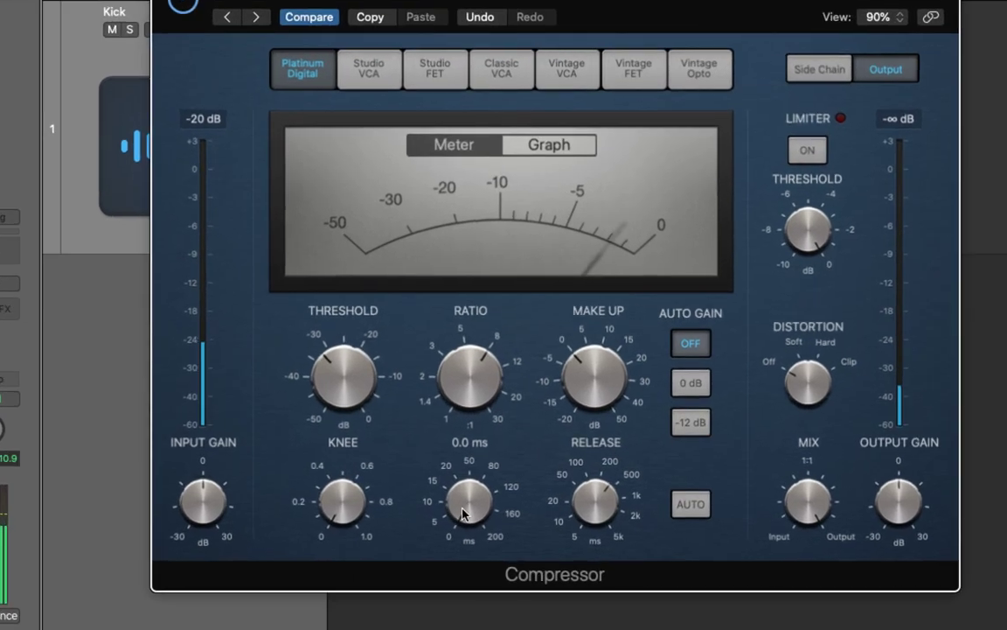
pyautogui.moveTo(501, 490); pyautogui.dragTo(489, 447)
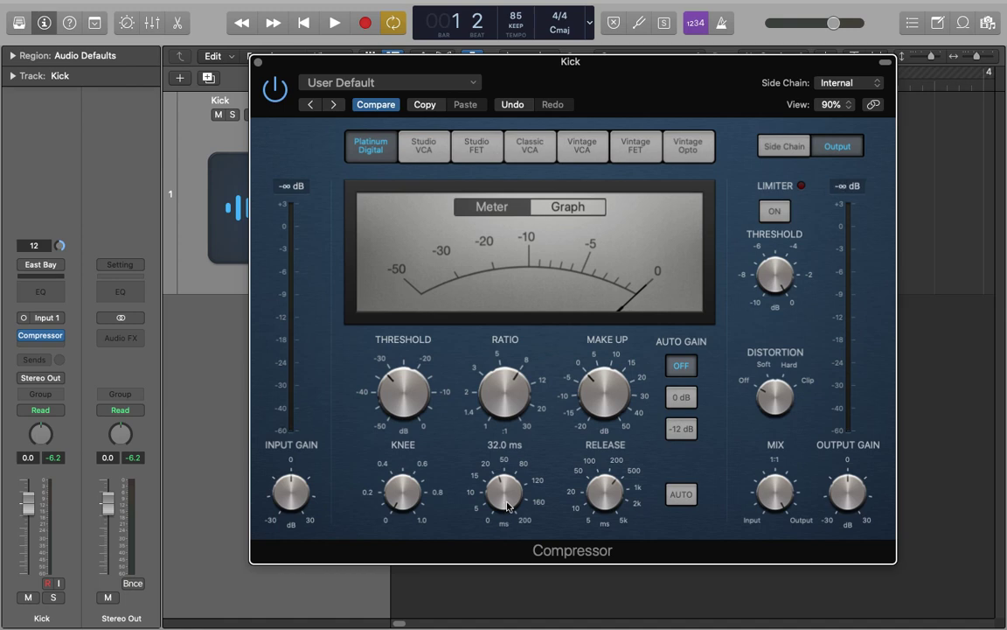
pyautogui.moveTo(507, 512); pyautogui.dragTo(505, 501)
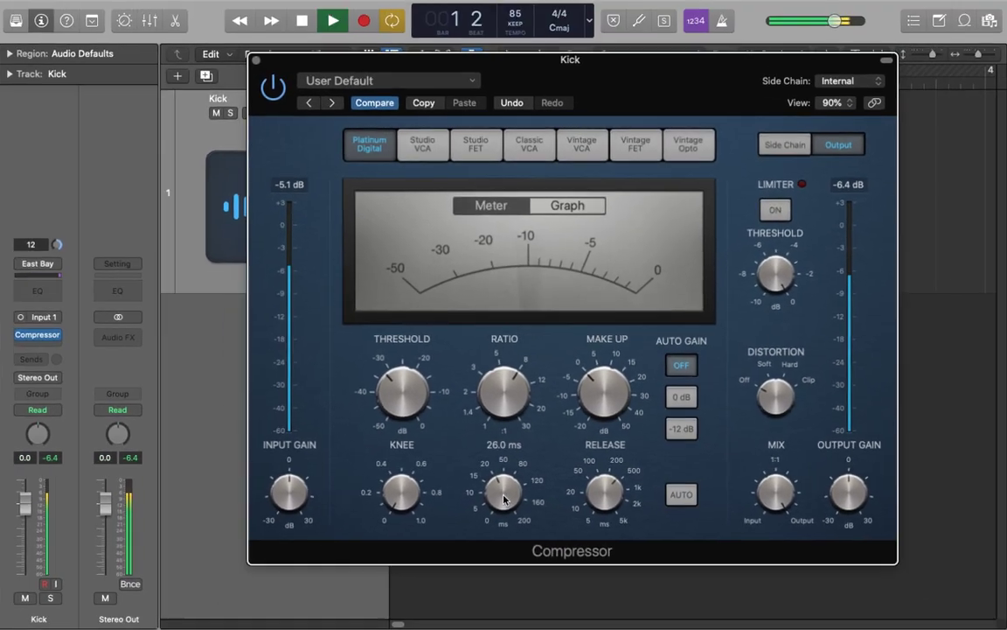
pyautogui.press('space')
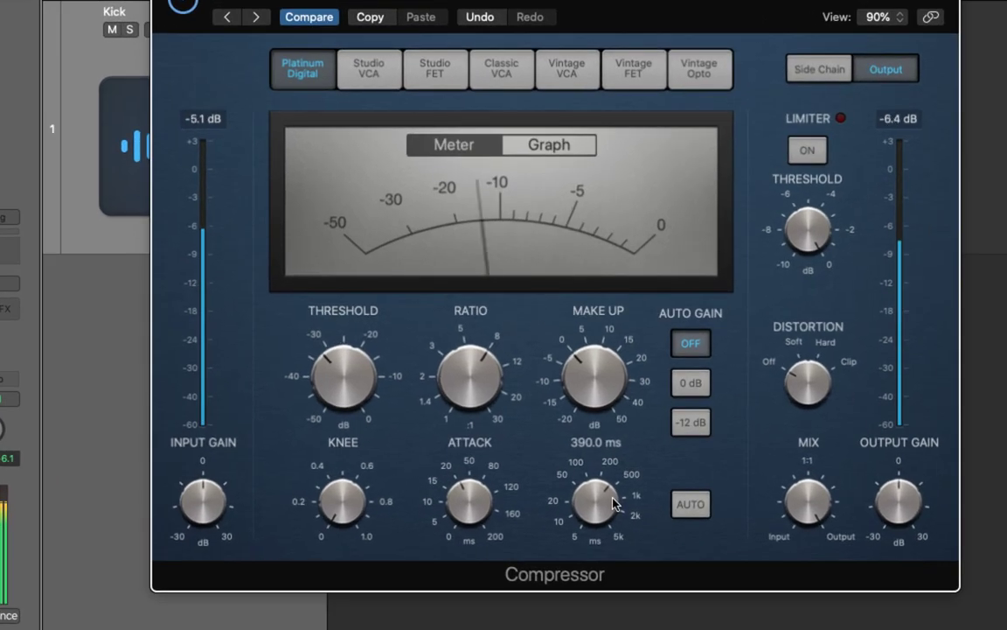
# Pull the Compressor release down from 390 ms to 77.0 ms
pyautogui.moveTo(608, 503); pyautogui.dragTo(607, 513)
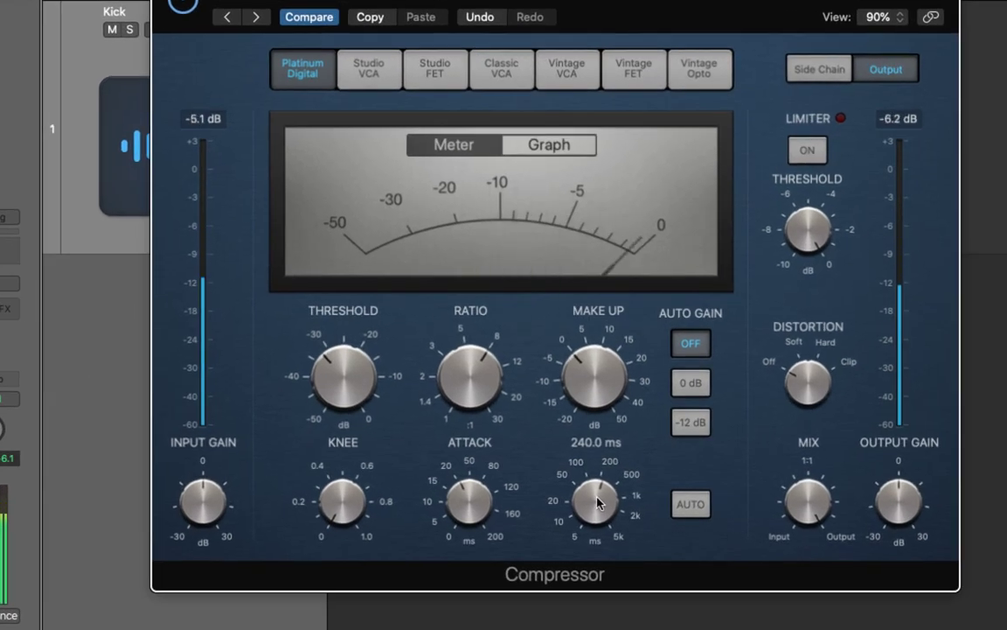
pyautogui.moveTo(607, 494); pyautogui.dragTo(595, 529)
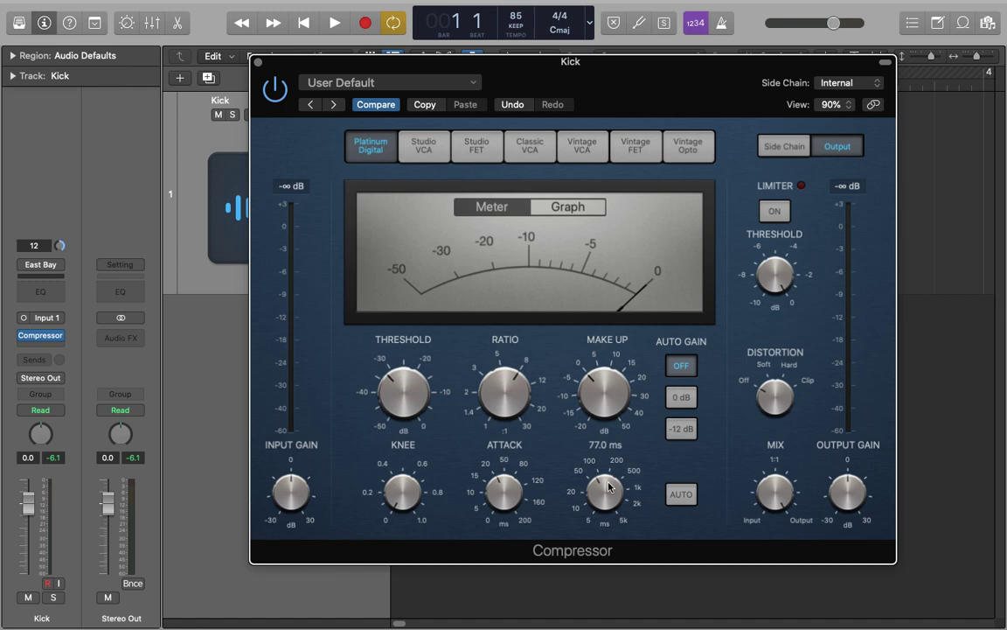
# Turn the Compressor ratio down from about 8:1 to 3.3:1
pyautogui.moveTo(506, 390); pyautogui.dragTo(473, 432)
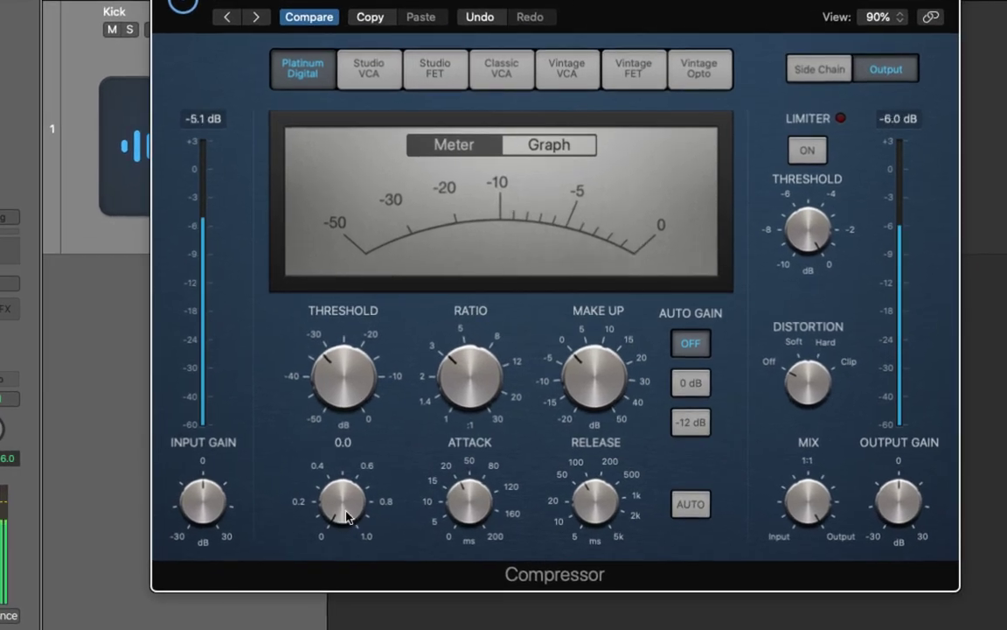
# Sweep the Compressor knee up to 1.0, then bring it back to 0.1
pyautogui.moveTo(401, 510); pyautogui.dragTo(405, 498)
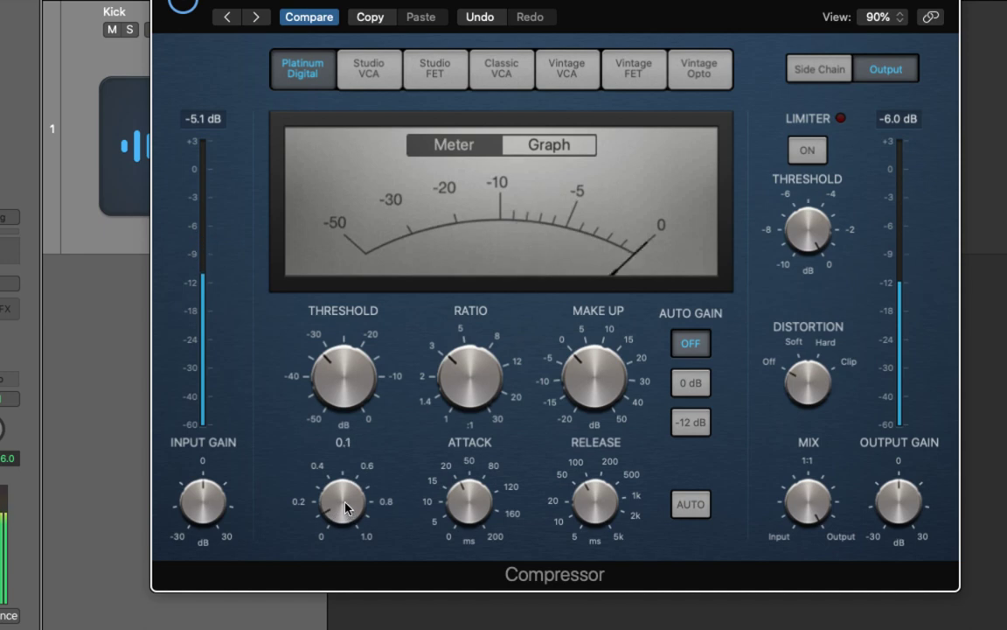
pyautogui.moveTo(346, 507); pyautogui.dragTo(344, 434)
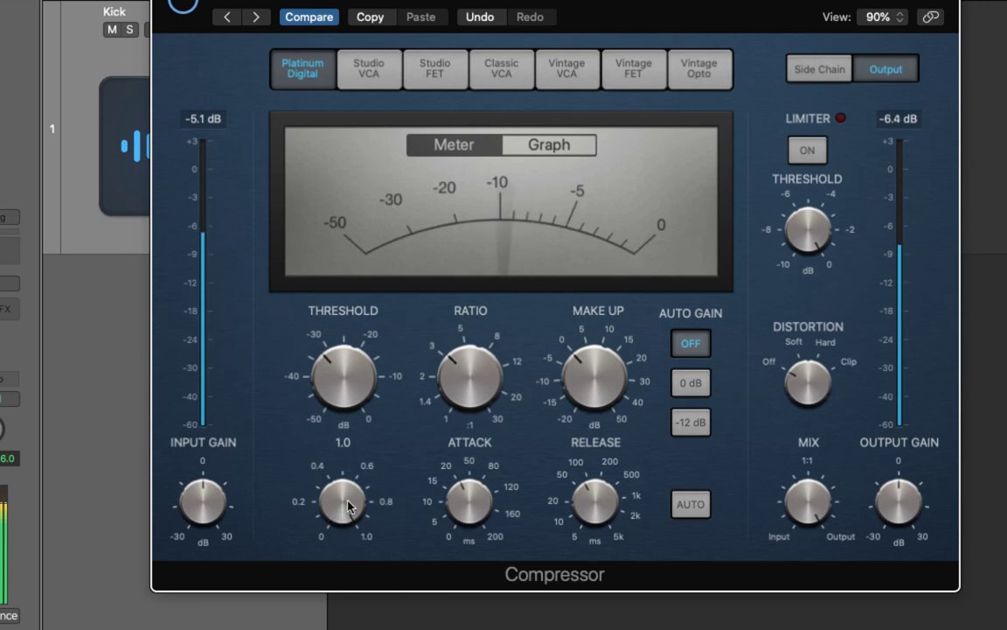
pyautogui.moveTo(347, 506)
pyautogui.mouseDown()
pyautogui.moveTo(342, 539)
pyautogui.moveTo(343, 491)
pyautogui.moveTo(337, 522)
pyautogui.mouseUp()
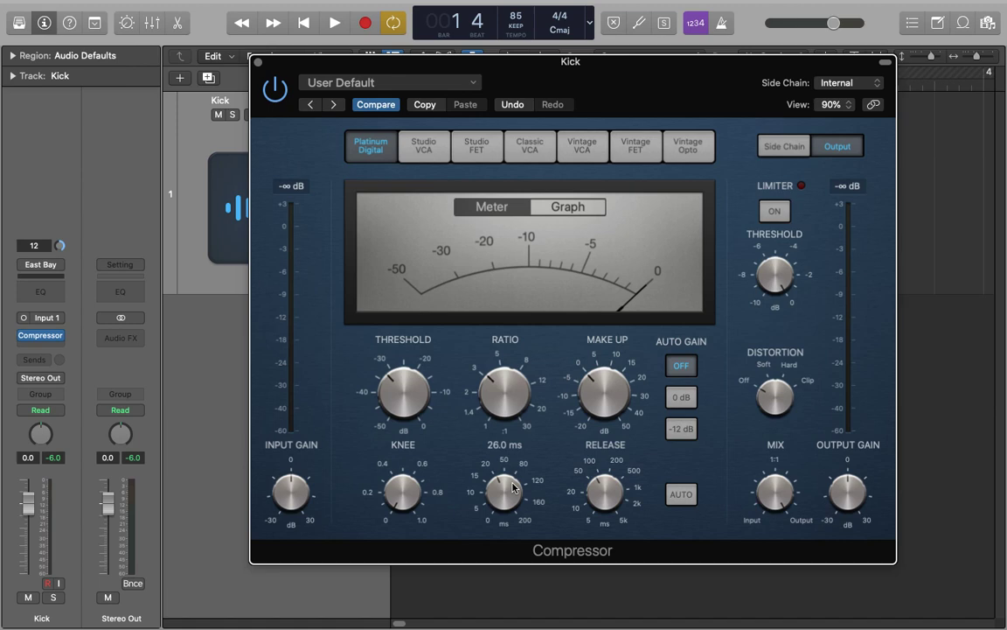
# Raise the threshold to about -24.5 dB during playback and set make-up gain to 4.0 dB
pyautogui.press('space')
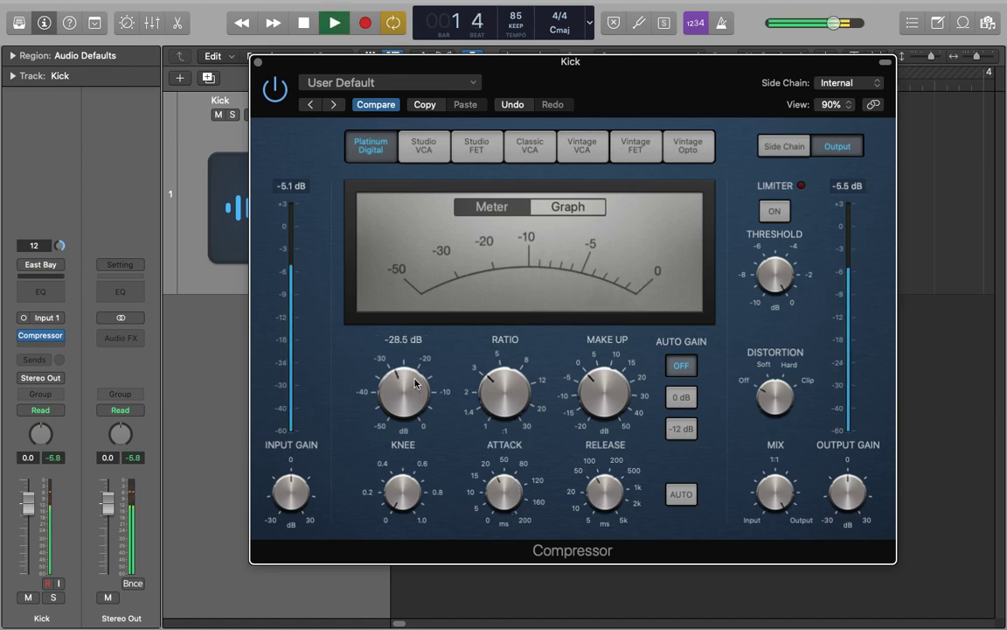
pyautogui.moveTo(415, 389); pyautogui.dragTo(418, 369)
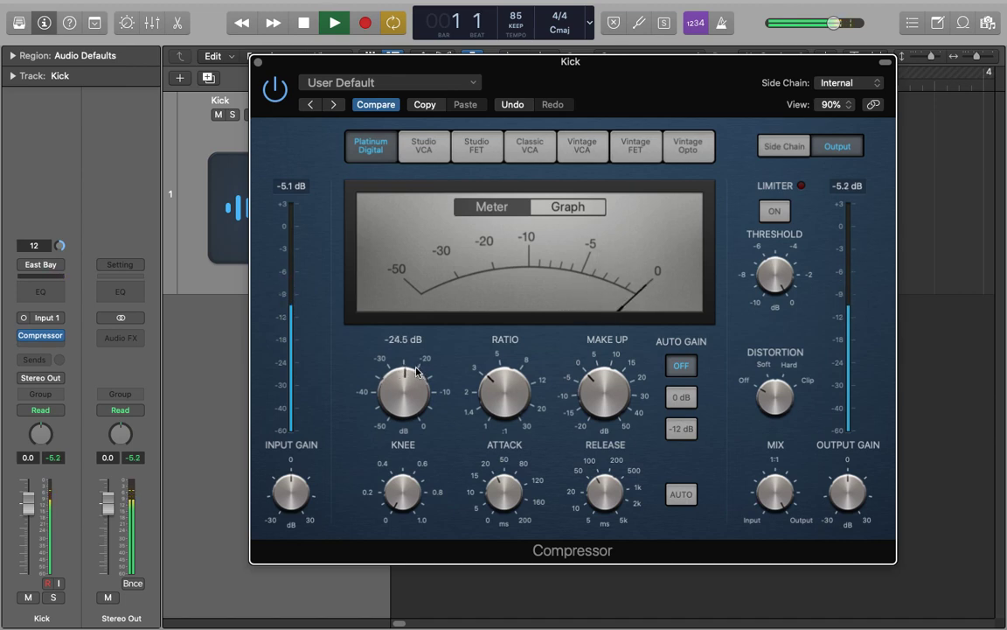
pyautogui.press('space')
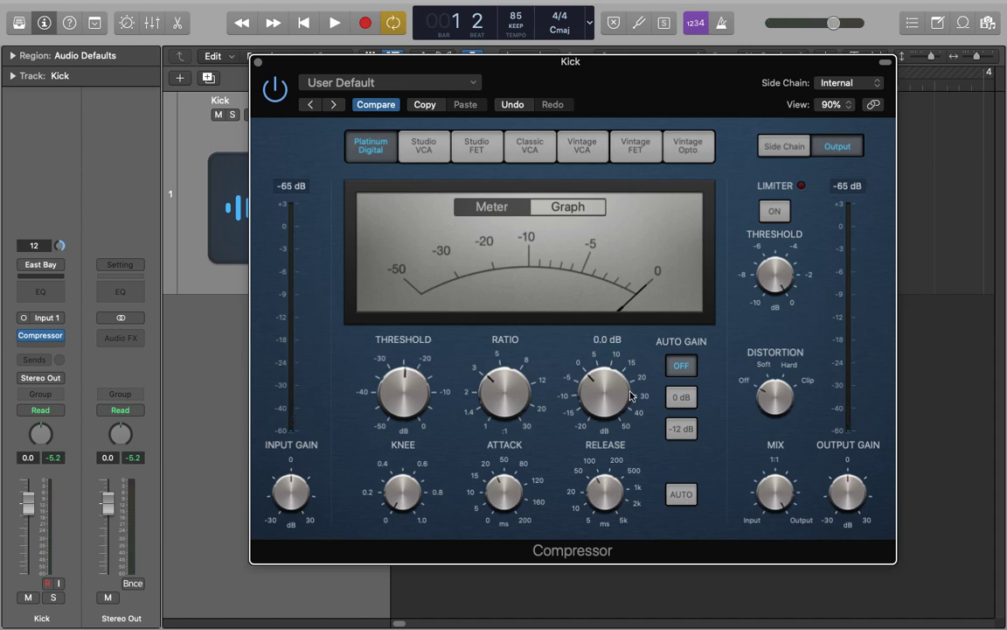
pyautogui.moveTo(631, 397); pyautogui.dragTo(618, 387)
# Toggle the Compressor on and off during playback to compare, leaving it bypassed
pyautogui.click(275, 88)
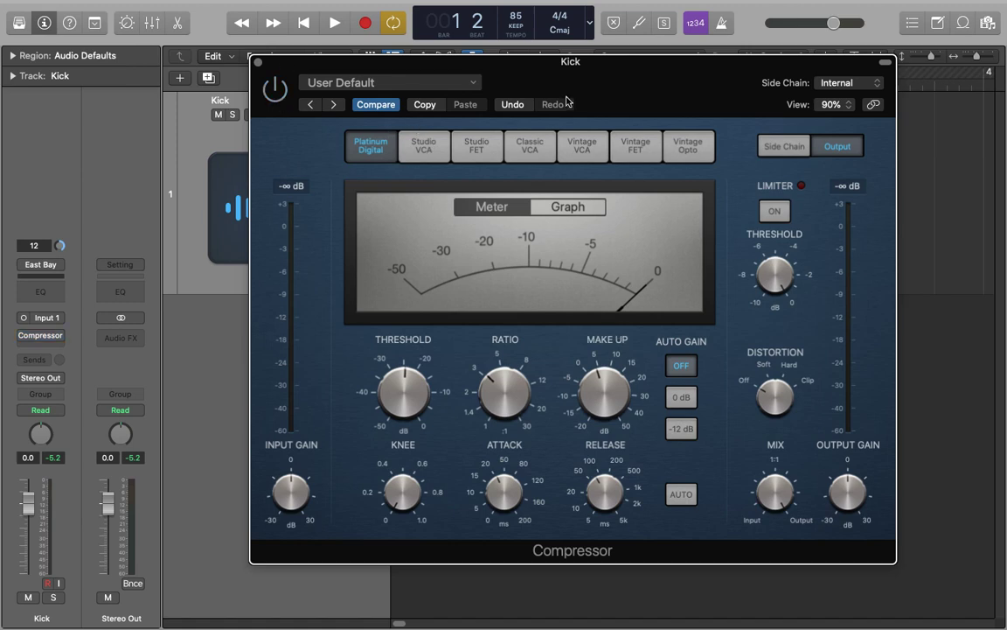
pyautogui.press('space')
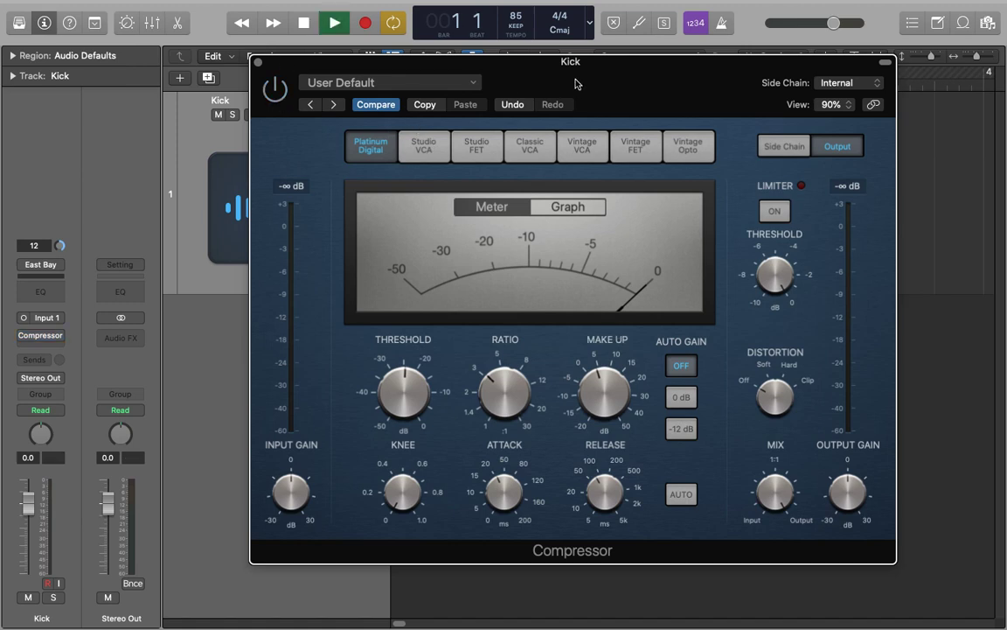
pyautogui.click(277, 90)
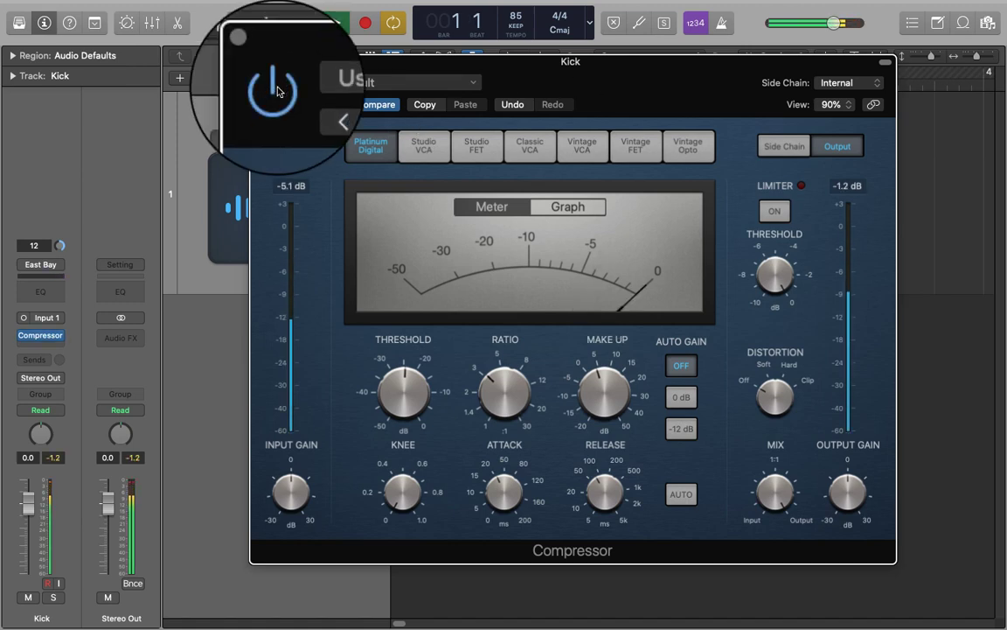
pyautogui.click(276, 90)
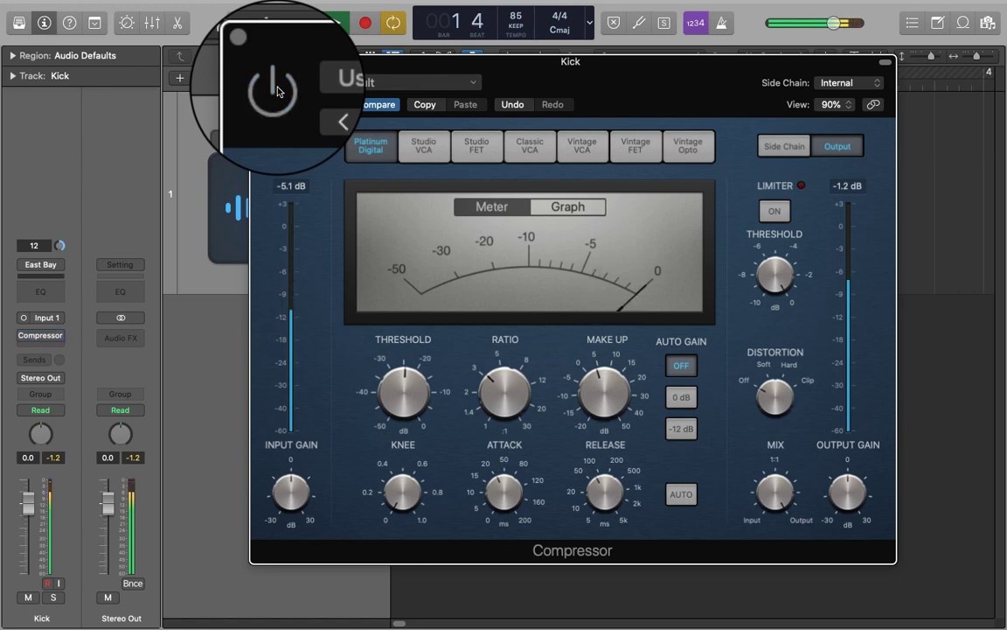
pyautogui.click(276, 90)
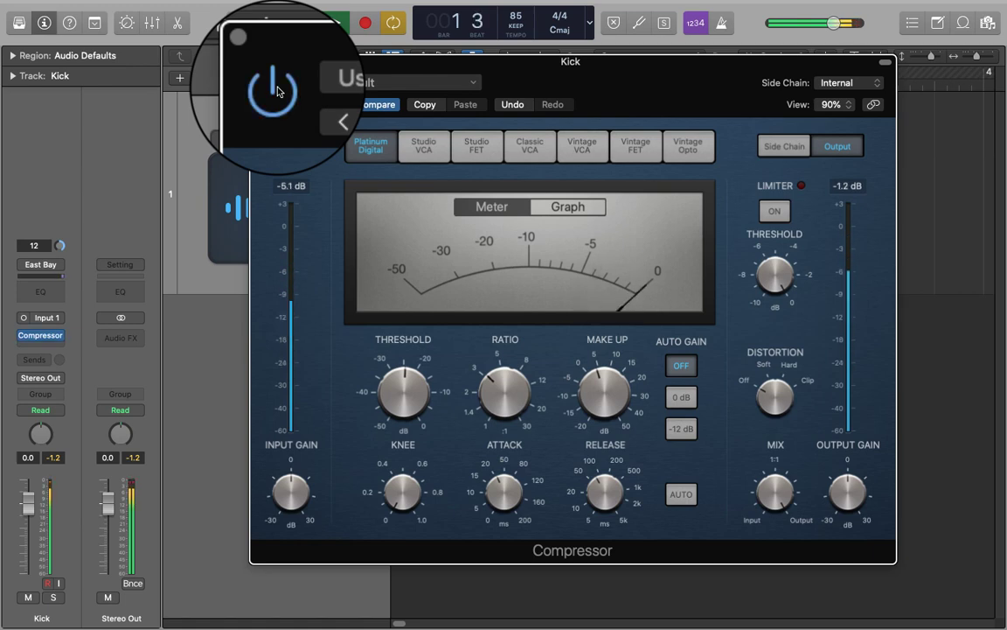
pyautogui.click(277, 90)
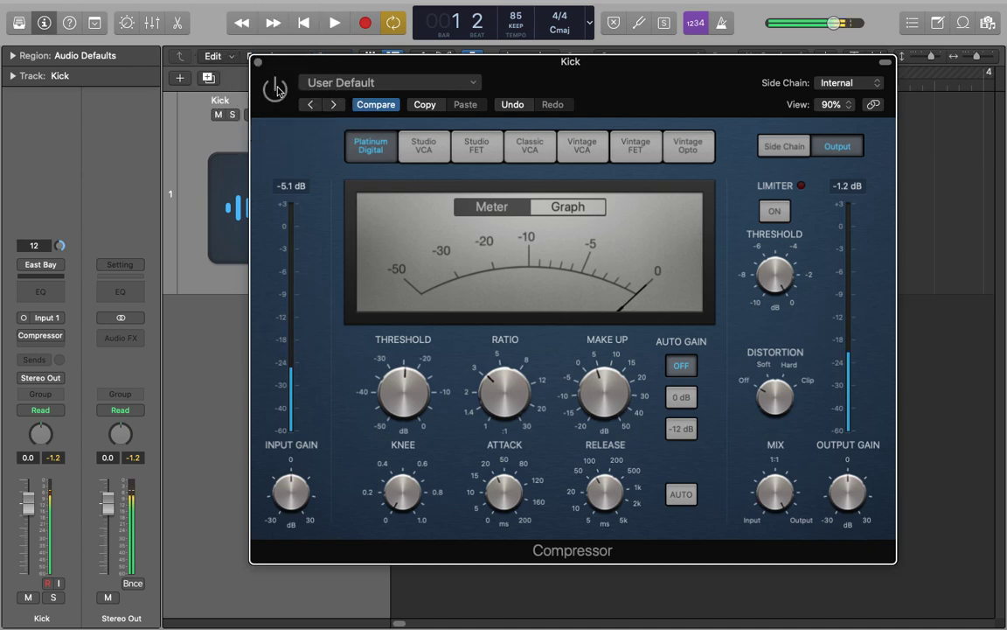